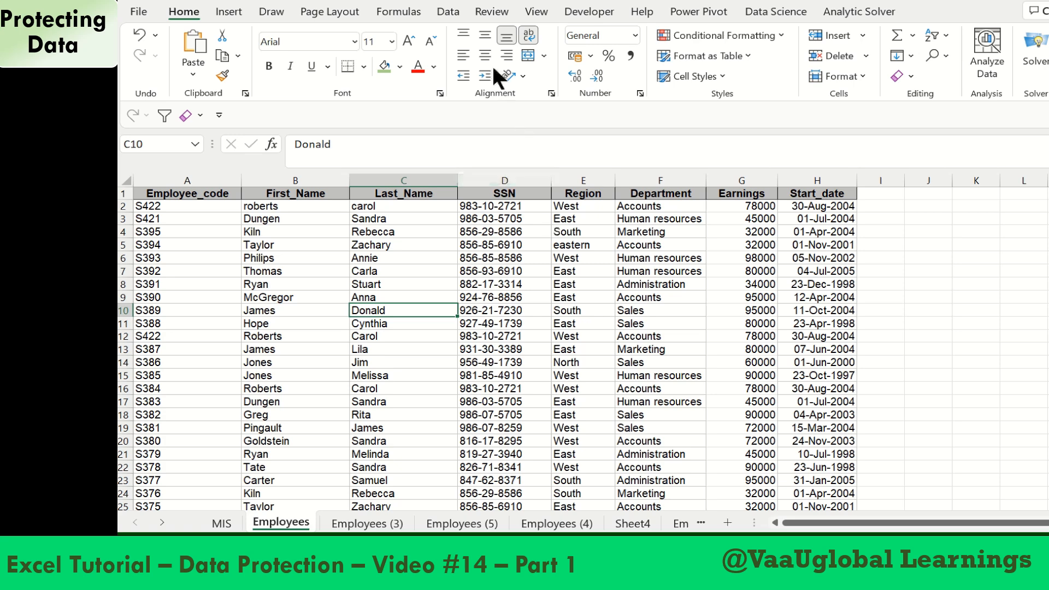
# Protect the Employees sheet, entering and confirming a password to unprotect it and keeping the default permissions
pyautogui.click(486, 15)
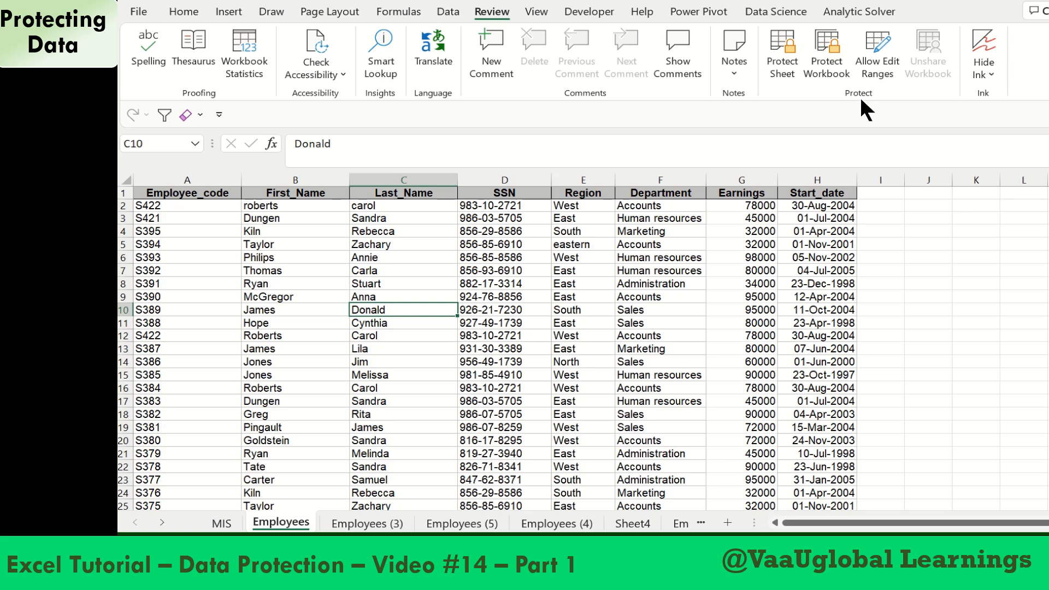
pyautogui.click(783, 50)
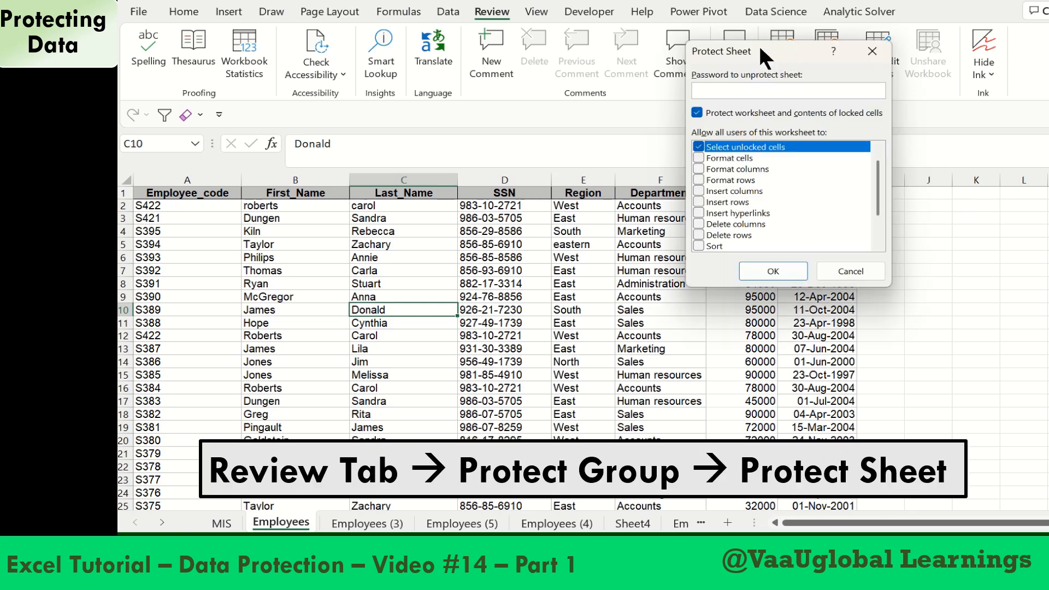
pyautogui.moveTo(760, 44); pyautogui.dragTo(607, 91)
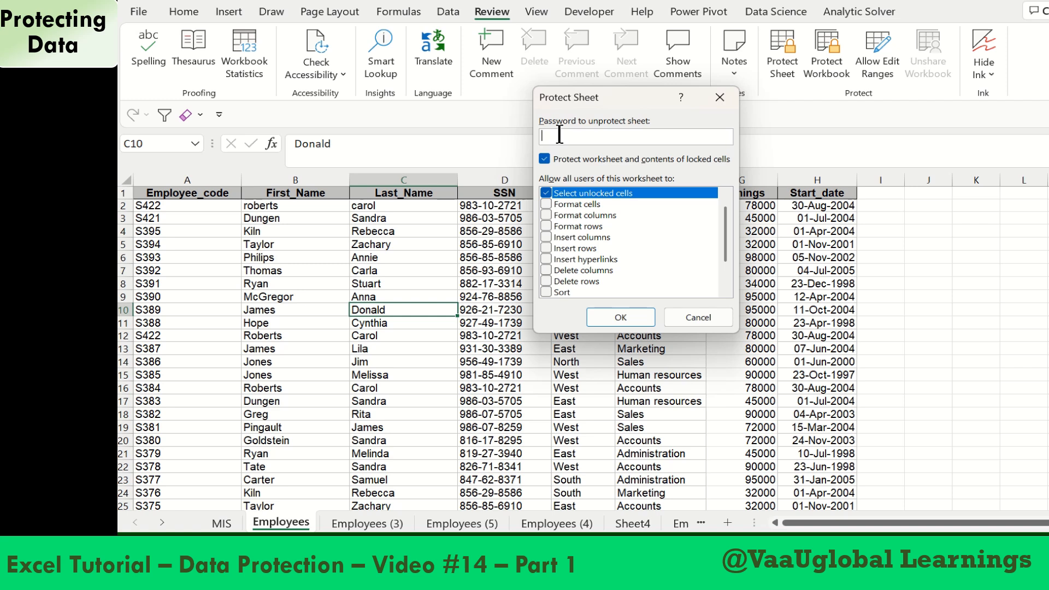
pyautogui.write('123')
pyautogui.click(622, 317)
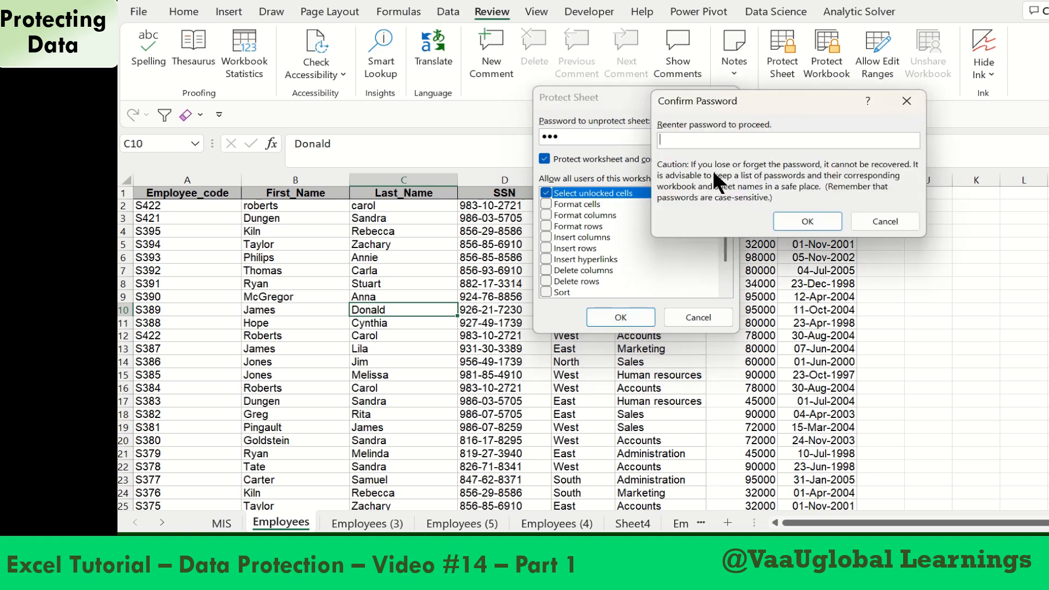
pyautogui.write('123')
pyautogui.click(808, 220)
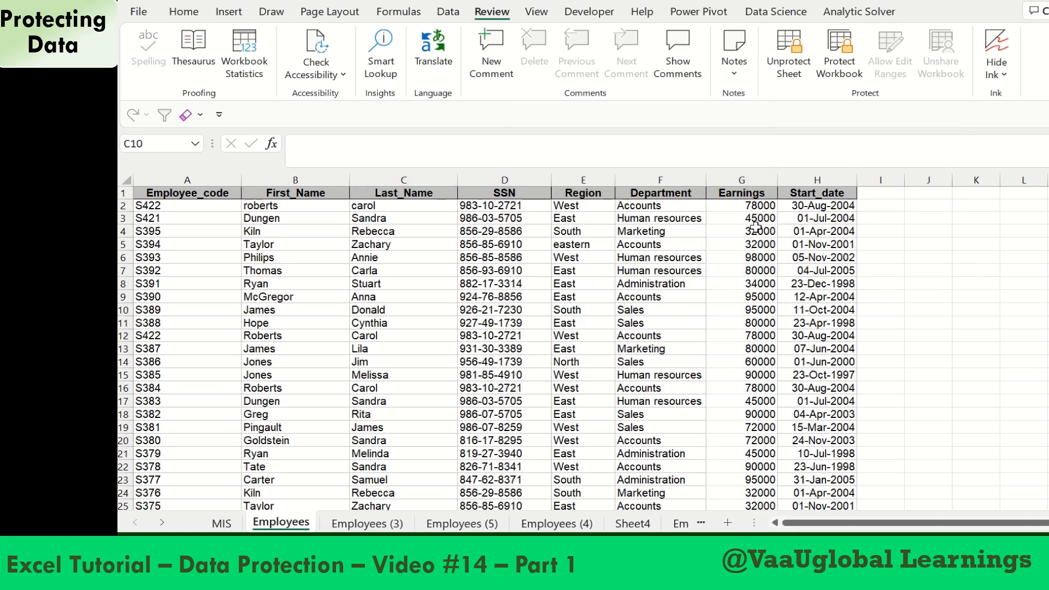
# Try to edit a Last_Name cell and a Start_date cell on the protected Employees sheet
pyautogui.doubleClick(415, 279)
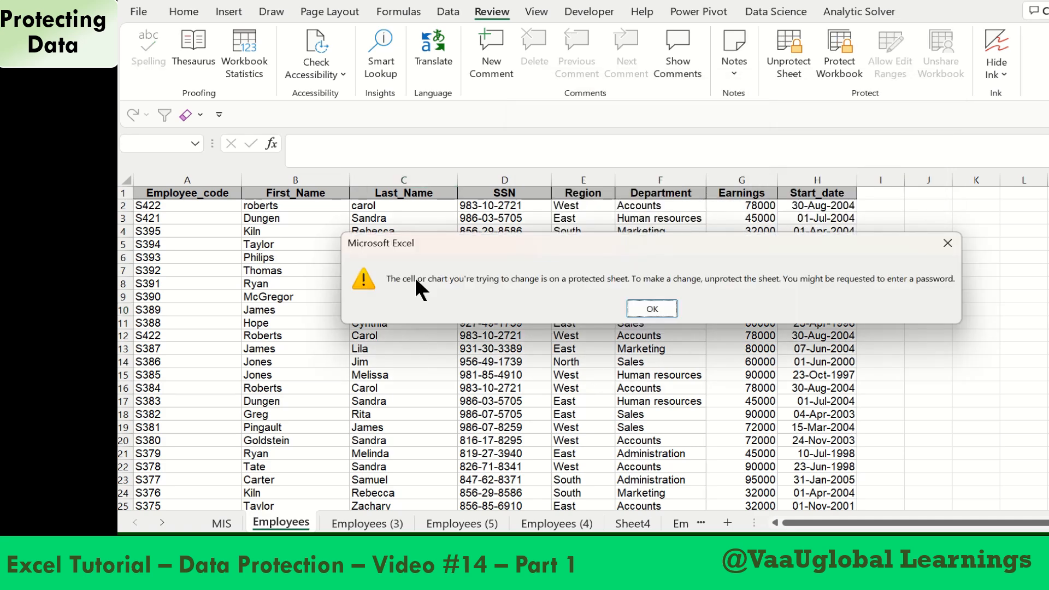
pyautogui.press('Return')
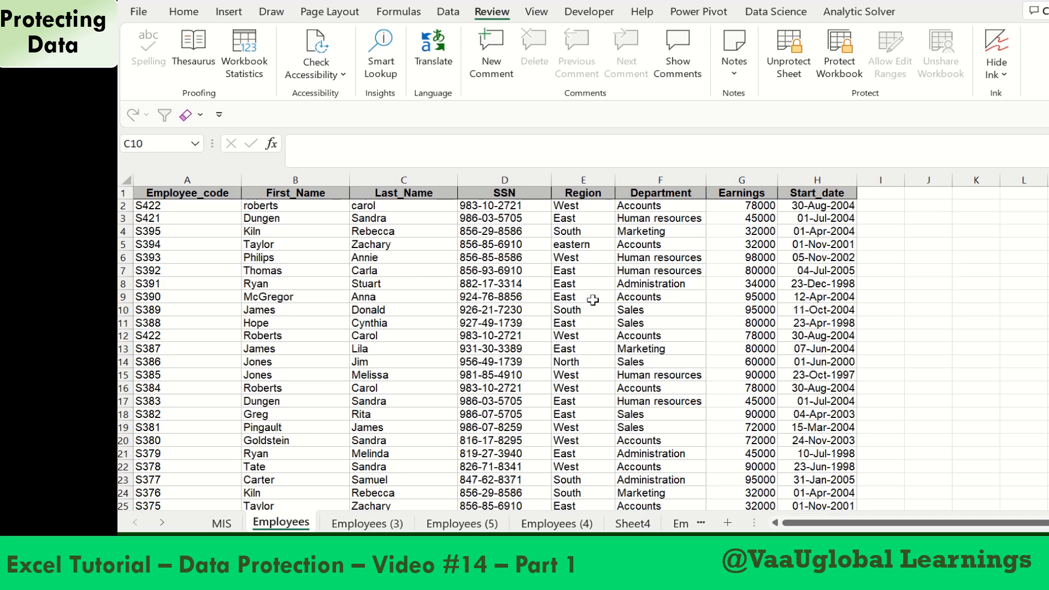
pyautogui.doubleClick(807, 295)
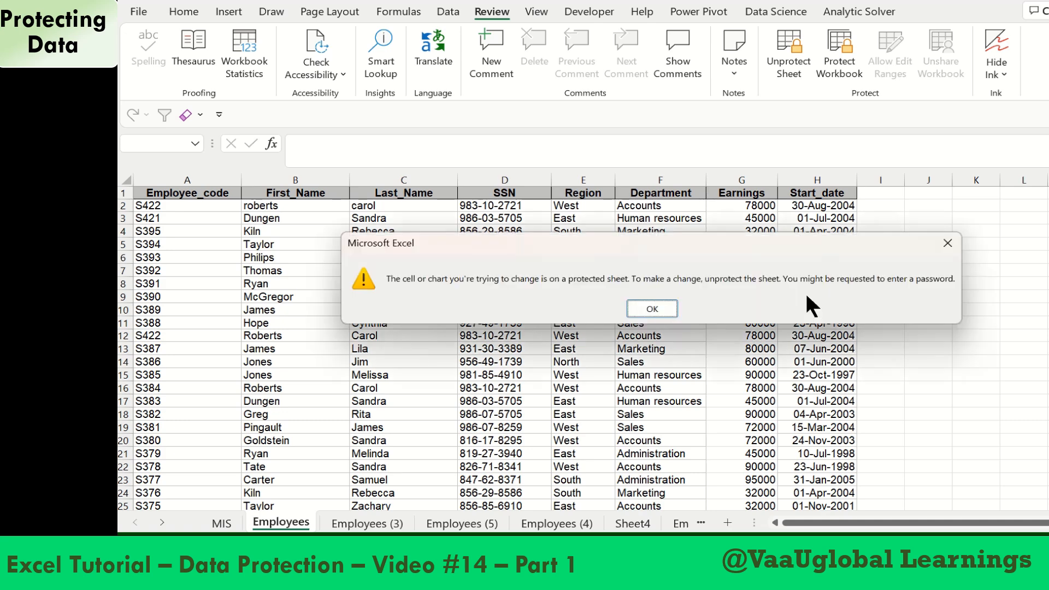
pyautogui.press('Return')
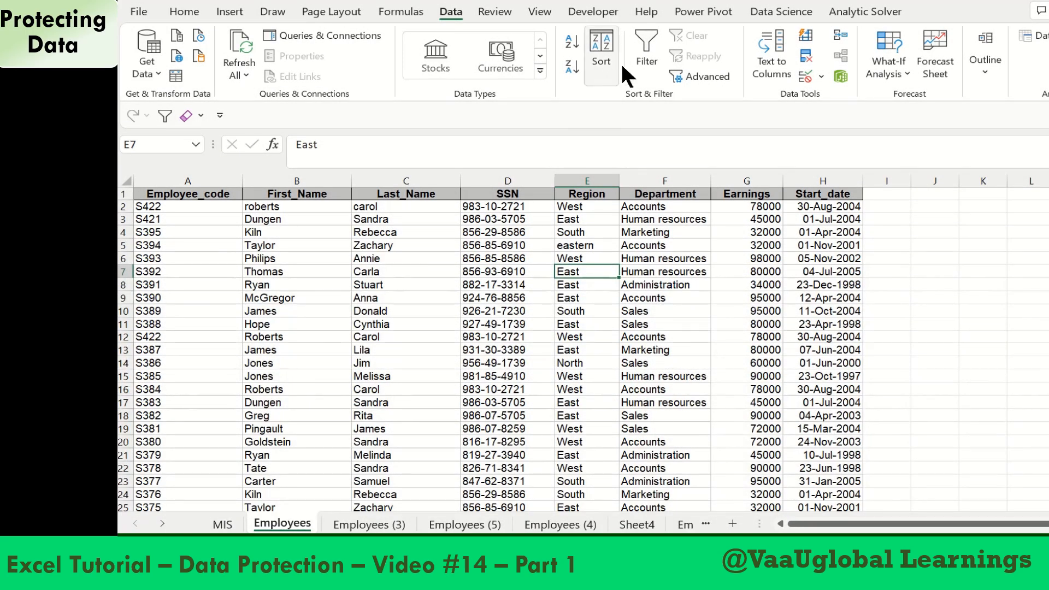
# Turn on filtering for the employee table and protect the sheet with a confirmed password, leaving Use AutoFilter disallowed
pyautogui.click(640, 64)
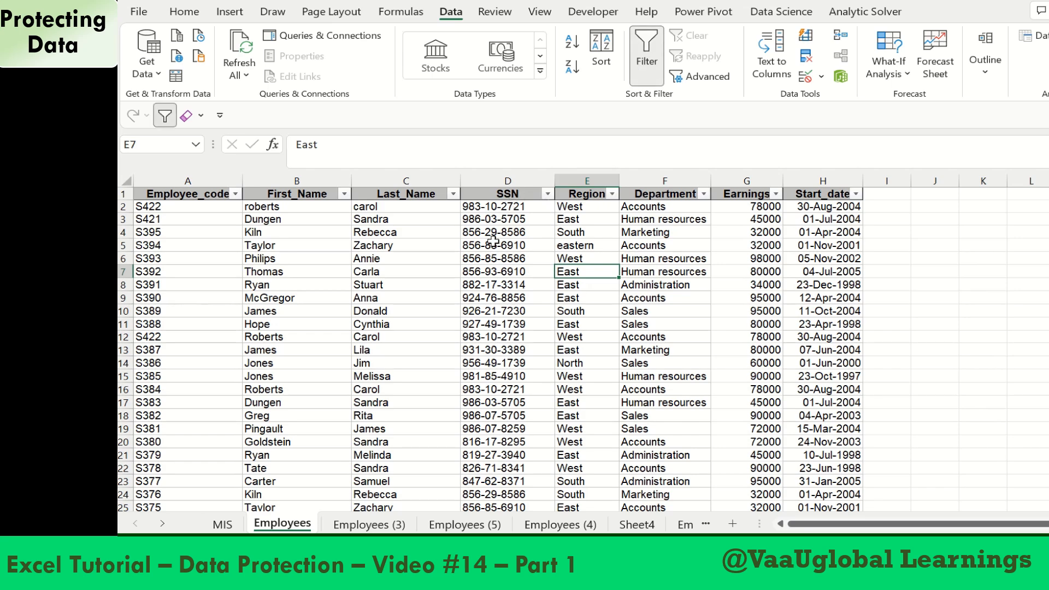
pyautogui.click(501, 10)
pyautogui.click(795, 75)
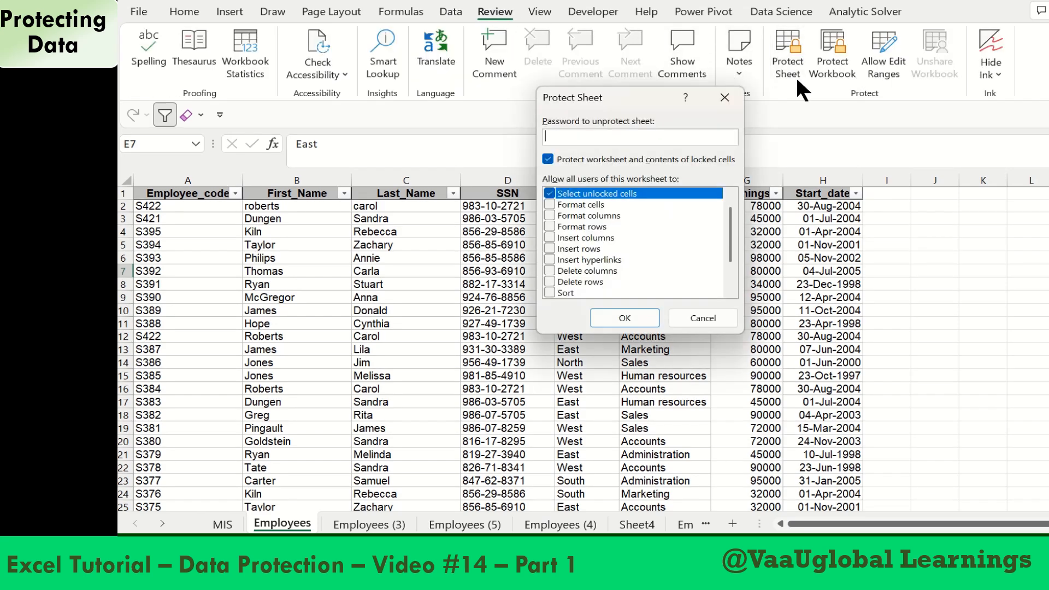
pyautogui.write('123')
pyautogui.press('Return')
pyautogui.write('123')
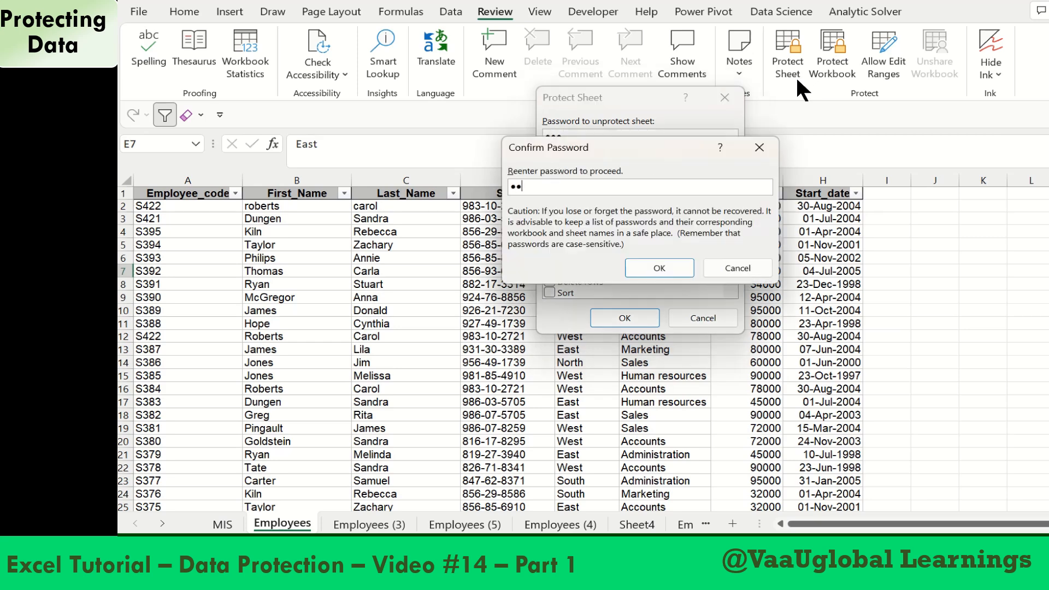
pyautogui.press('Return')
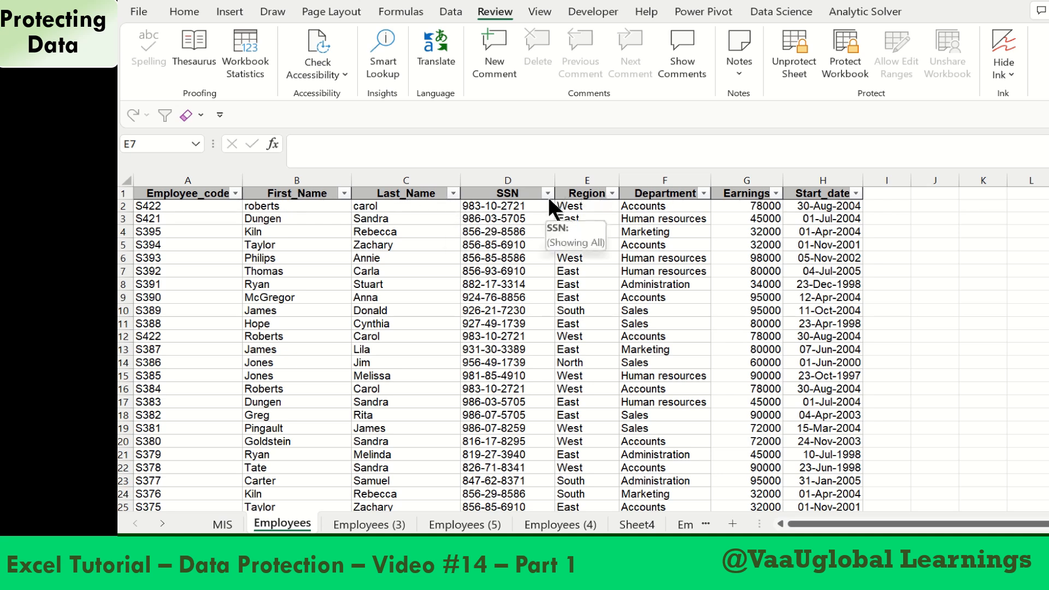
# Unprotect the Employees sheet by entering the sheet password
pyautogui.click(789, 50)
pyautogui.write('123')
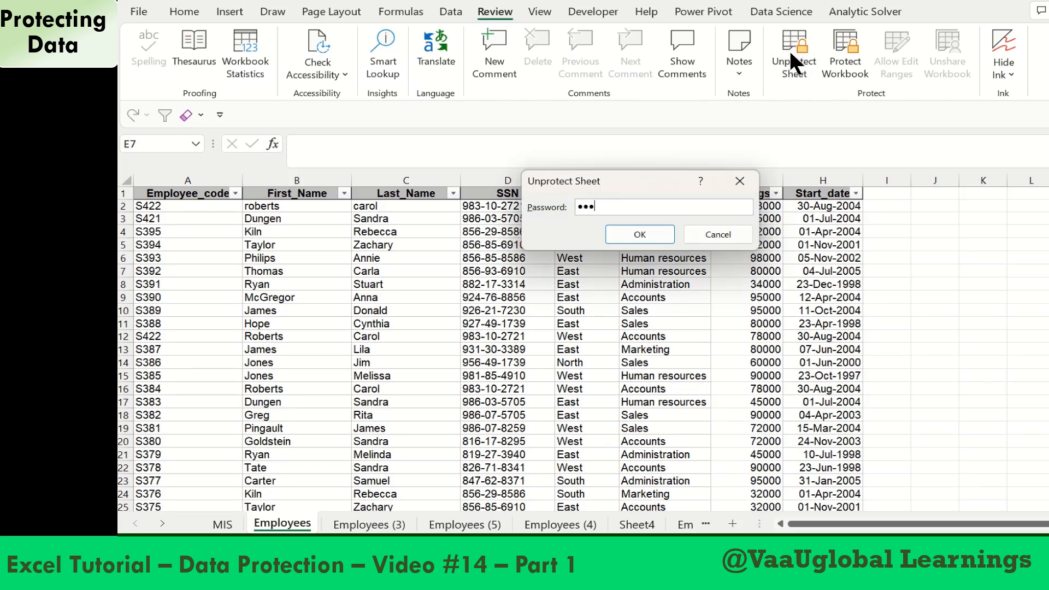
pyautogui.press('Return')
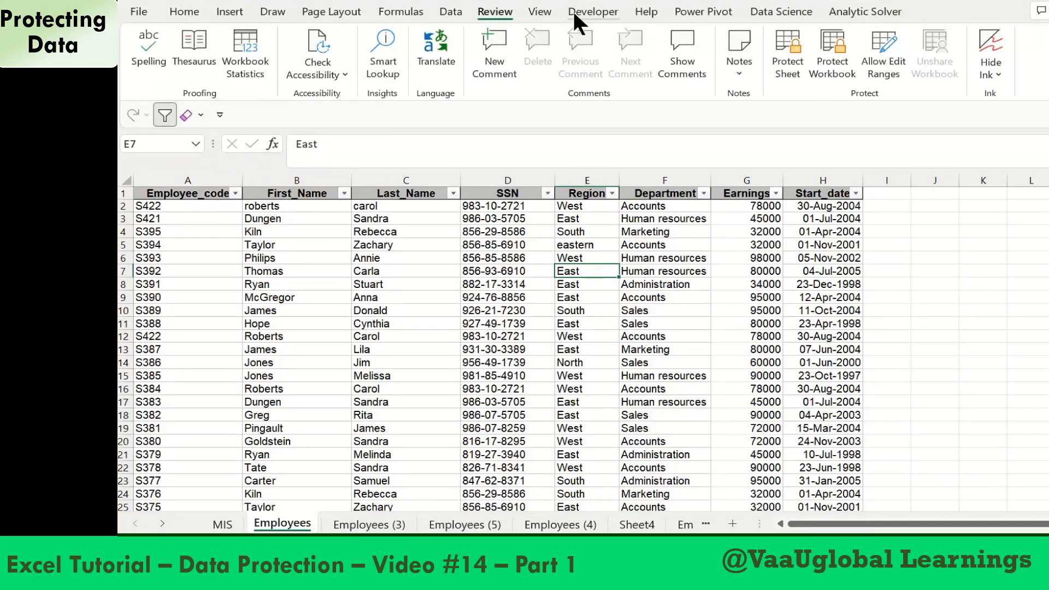
# Protect the Employees sheet with a confirmed password while allowing users to use AutoFilter
pyautogui.click(786, 54)
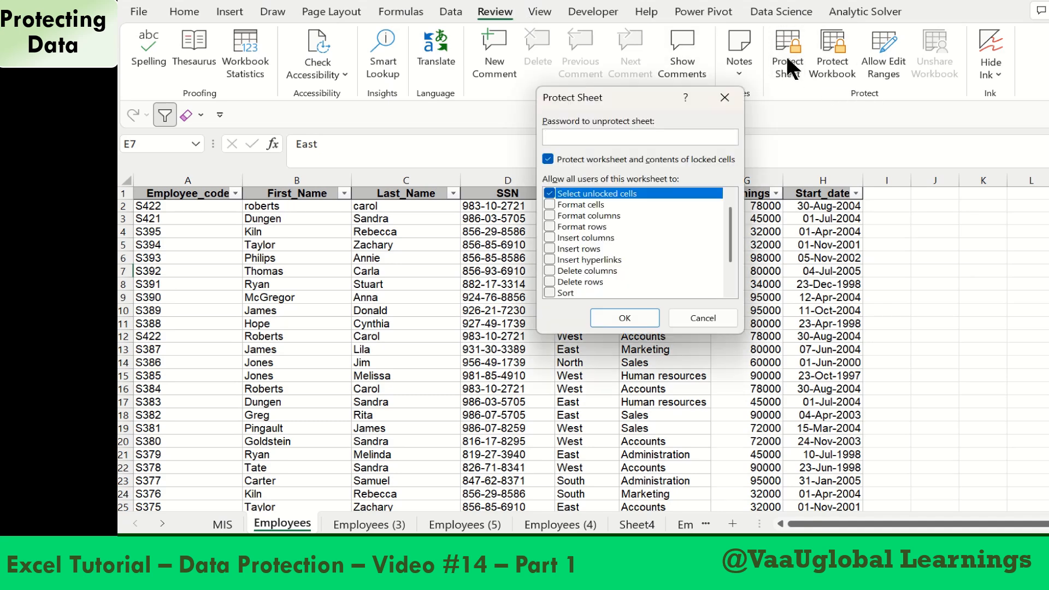
pyautogui.write('123')
pyautogui.moveTo(729, 225); pyautogui.dragTo(730, 267)
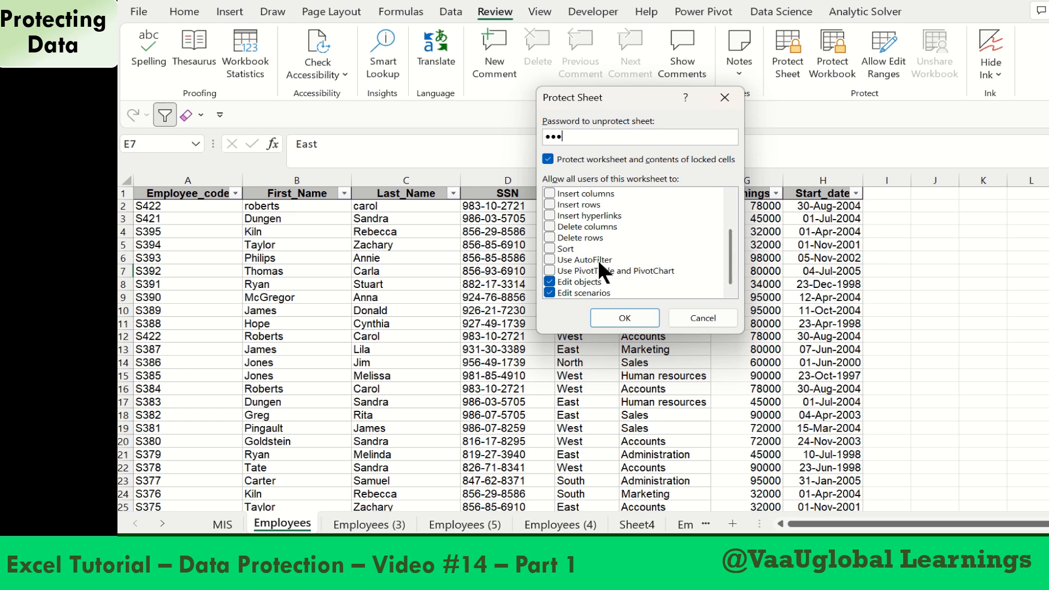
pyautogui.click(550, 259)
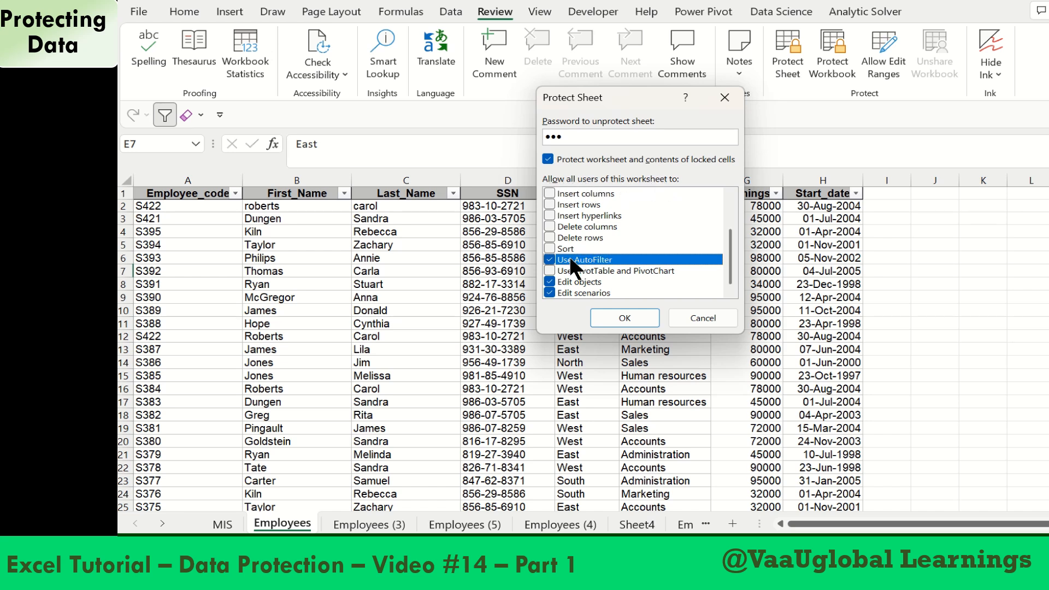
pyautogui.click(621, 317)
pyautogui.write('123')
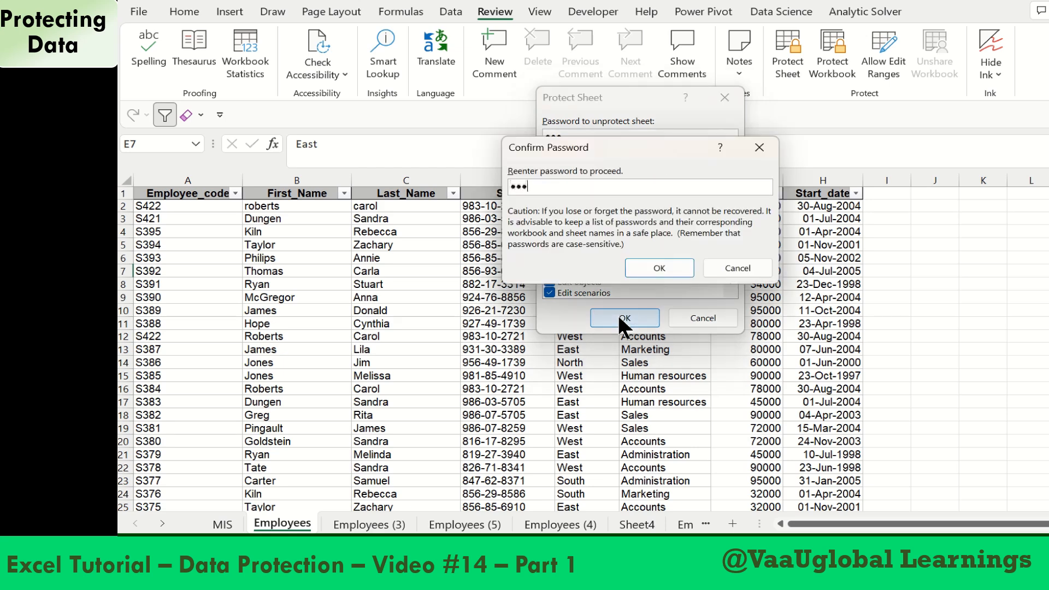
pyautogui.press('Return')
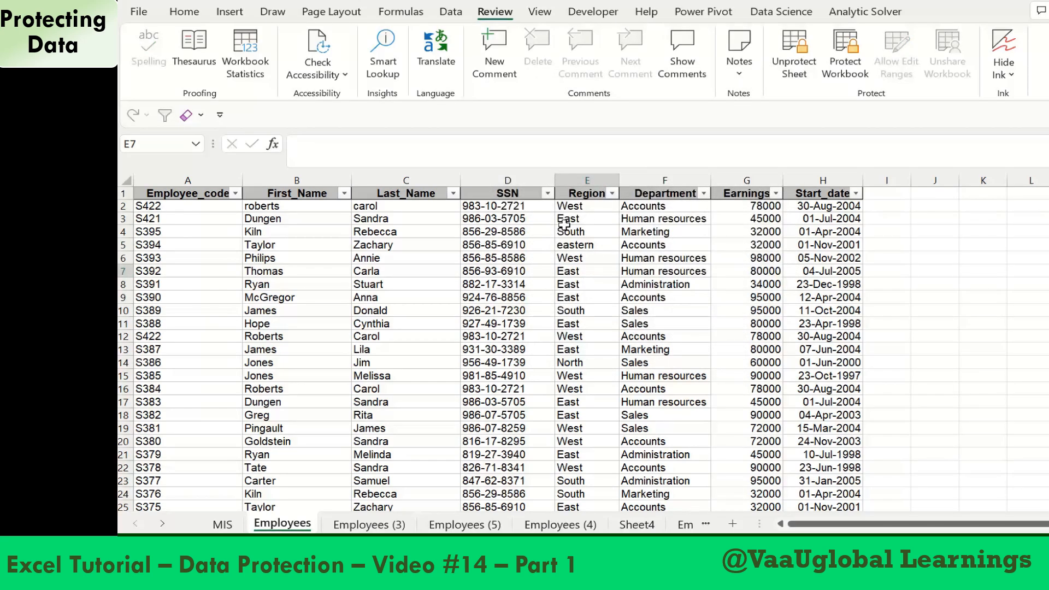
# Check that the SSN and Region filter lists can be opened on the protected sheet
pyautogui.click(547, 194)
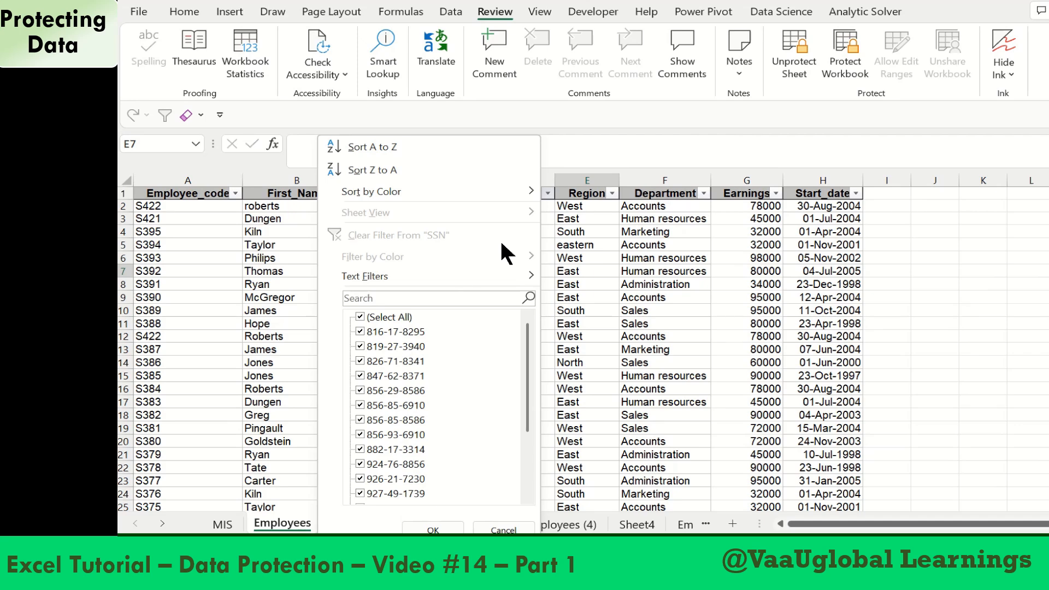
pyautogui.click(625, 251)
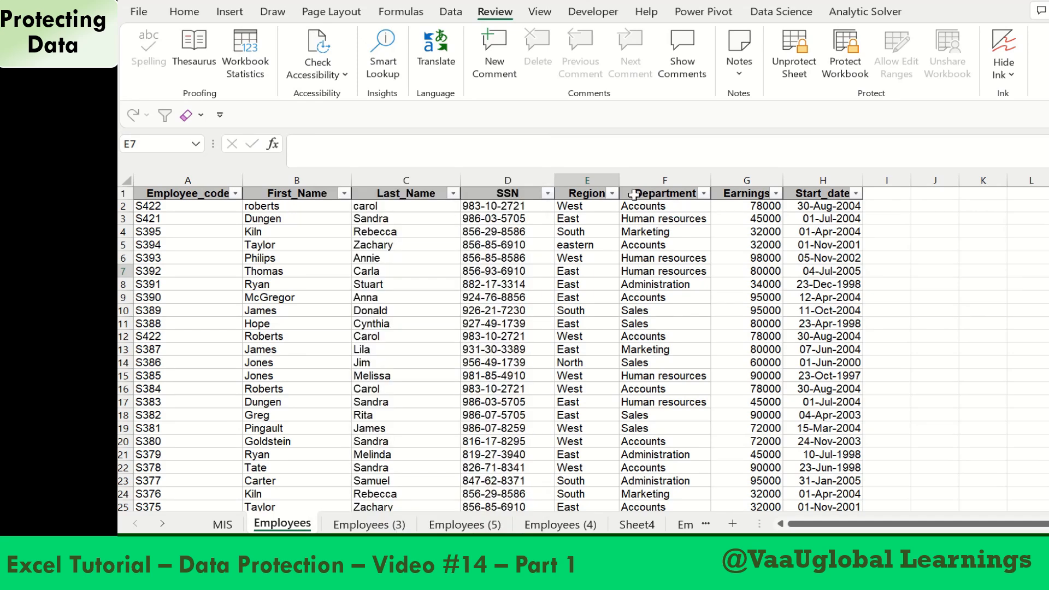
pyautogui.click(612, 196)
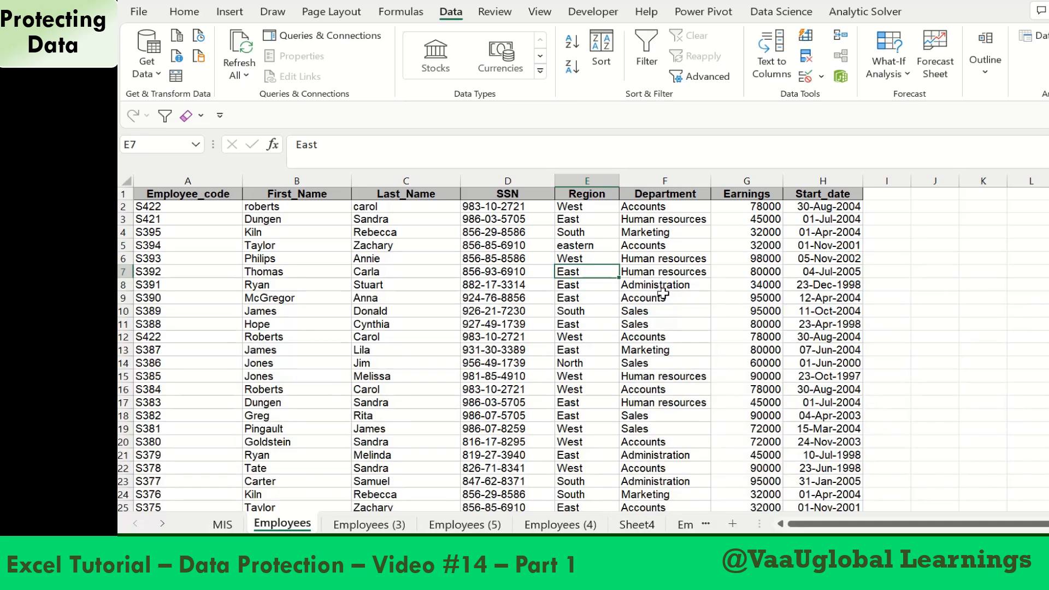
# Add filters to the employee table headers and protect the sheet with a confirmed password and default permissions
pyautogui.click(638, 60)
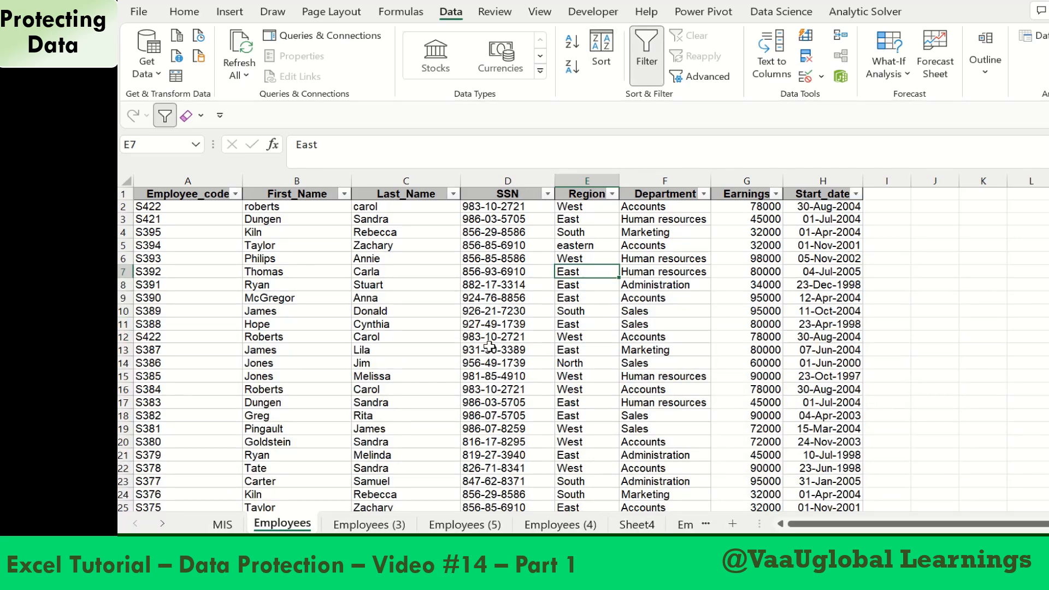
pyautogui.click(501, 10)
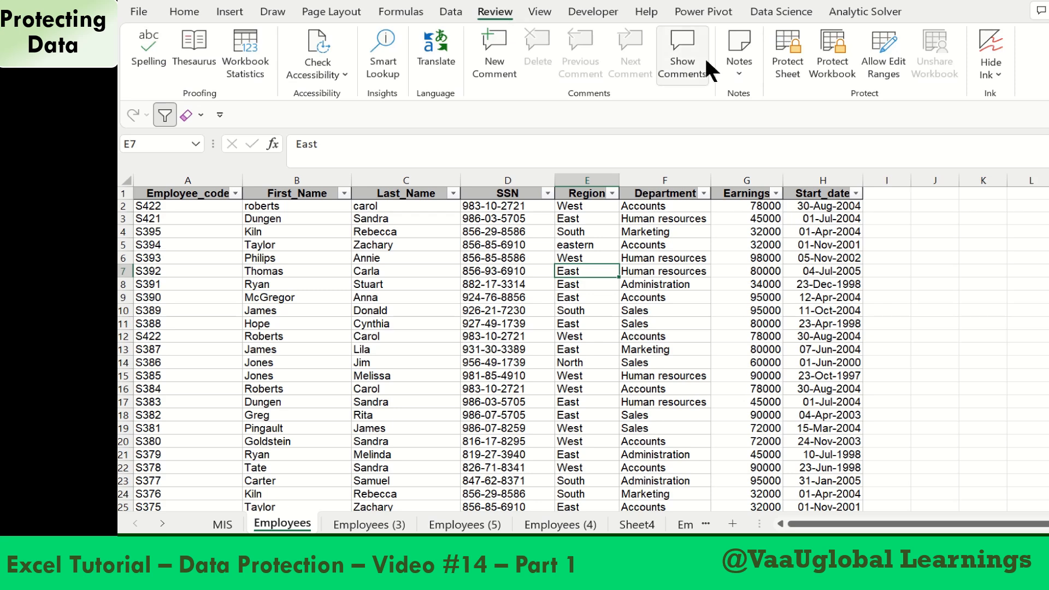
pyautogui.click(795, 75)
pyautogui.write('1')
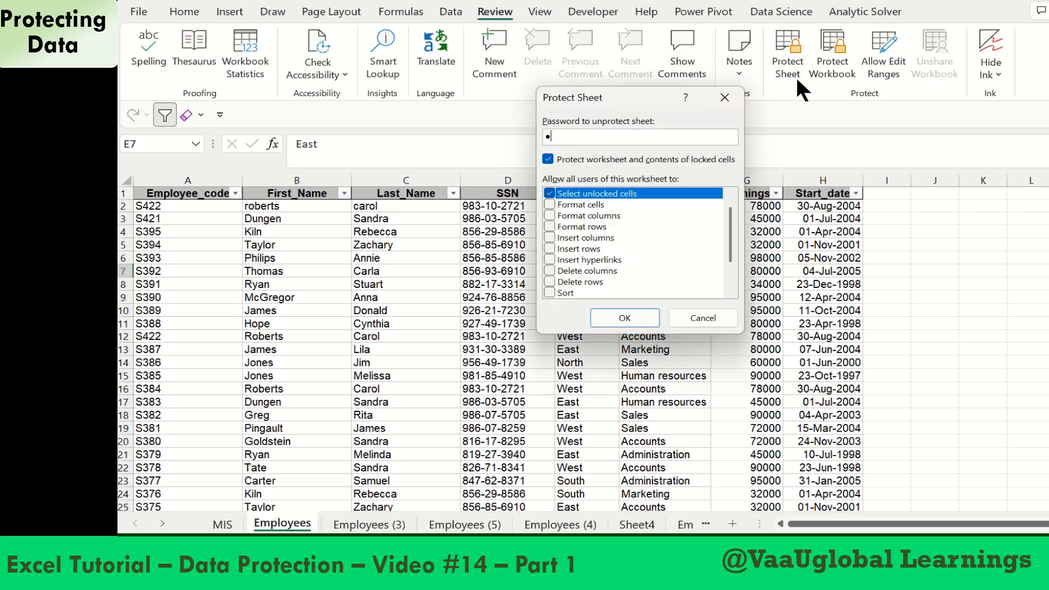
pyautogui.write('23')
pyautogui.press('Return')
pyautogui.write('123')
pyautogui.press('Return')
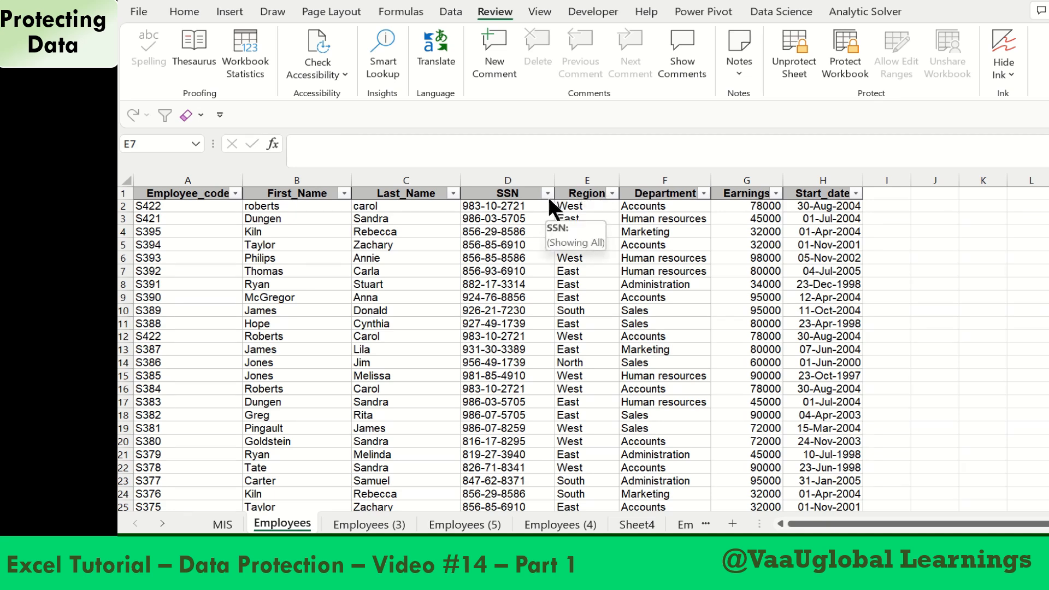
# Remove the Employees sheet's protection by entering the sheet password
pyautogui.click(789, 51)
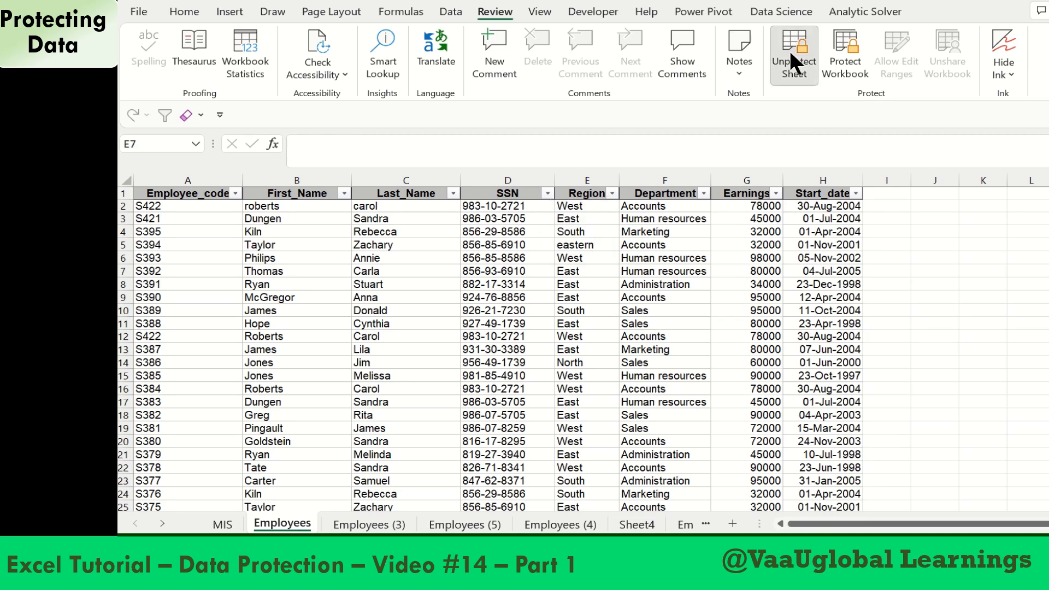
pyautogui.write('123')
pyautogui.press('Return')
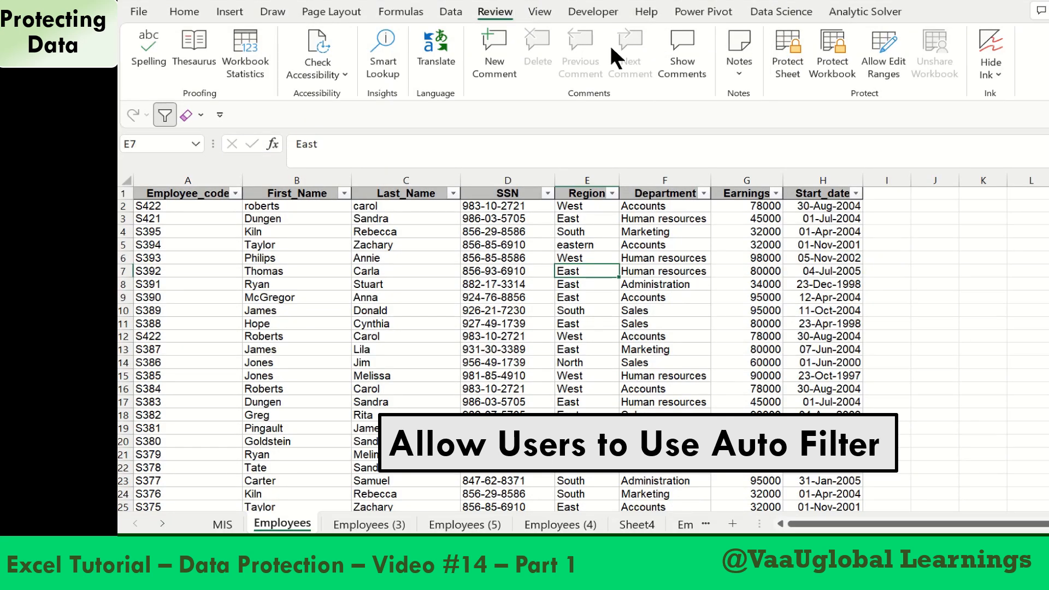
# Protect the Employees sheet again with a confirmed password, enabling the Use AutoFilter permission for all users
pyautogui.click(790, 65)
pyautogui.write('123')
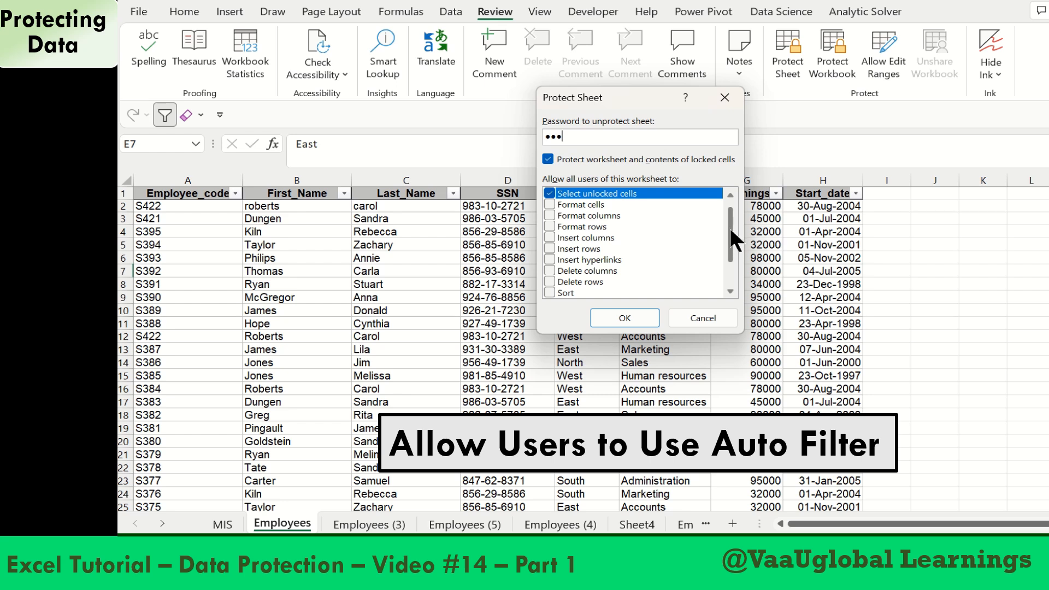
pyautogui.moveTo(731, 230); pyautogui.dragTo(731, 268)
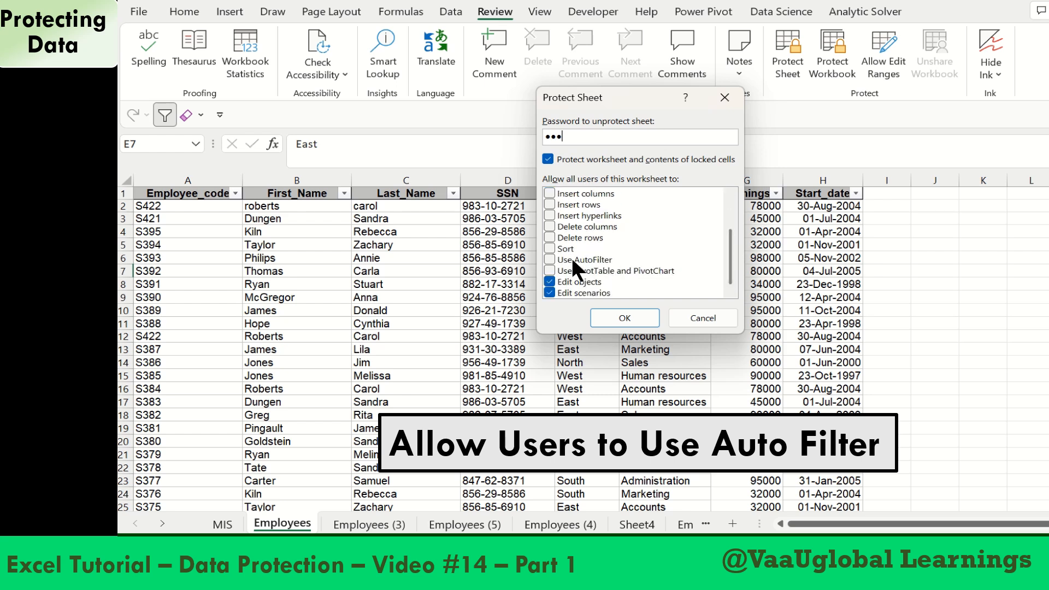
pyautogui.click(549, 260)
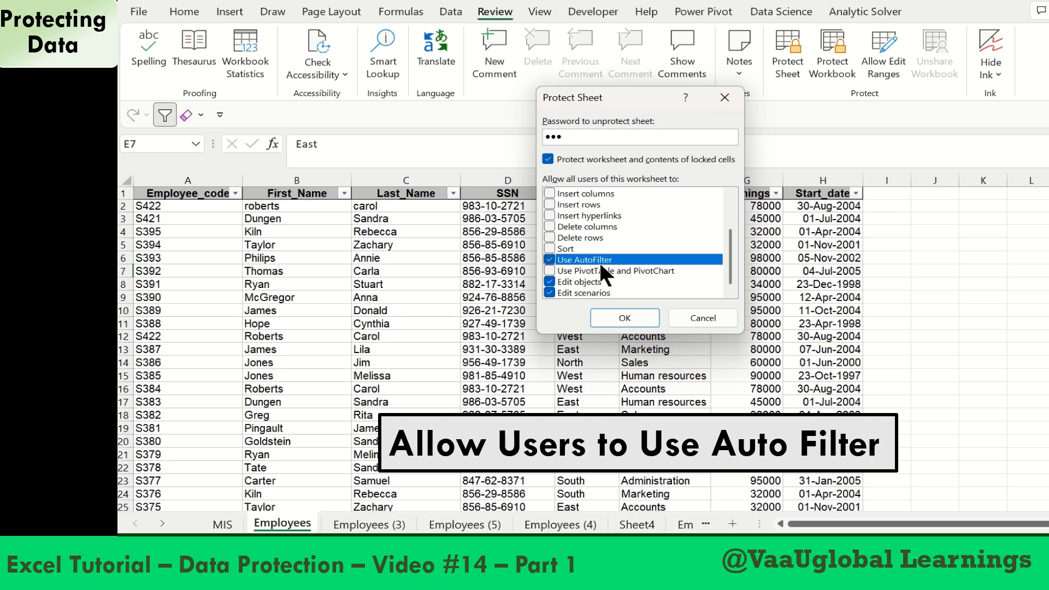
pyautogui.click(623, 319)
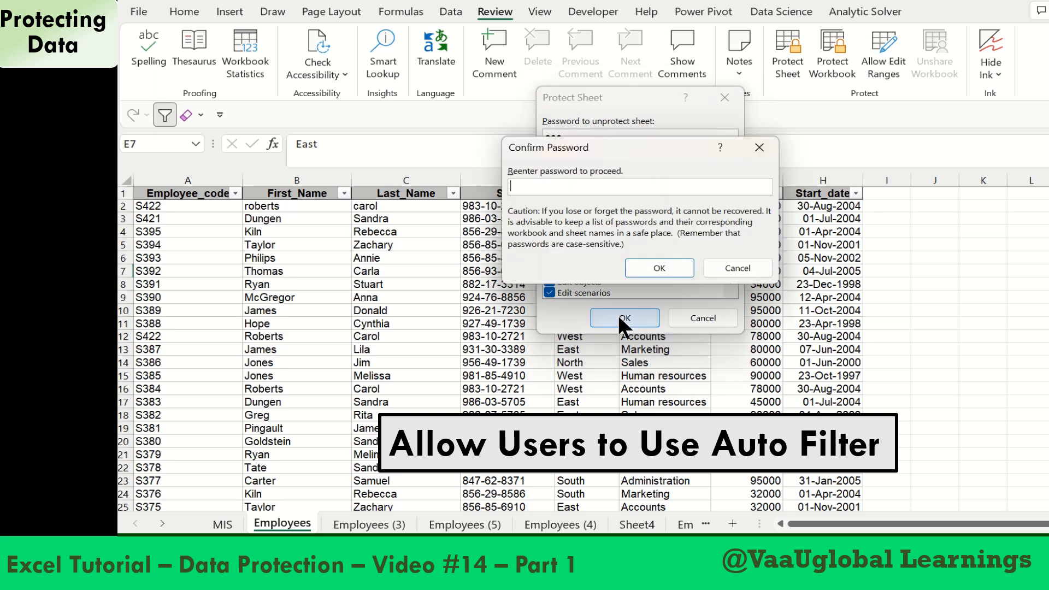
pyautogui.write('123')
pyautogui.press('Return')
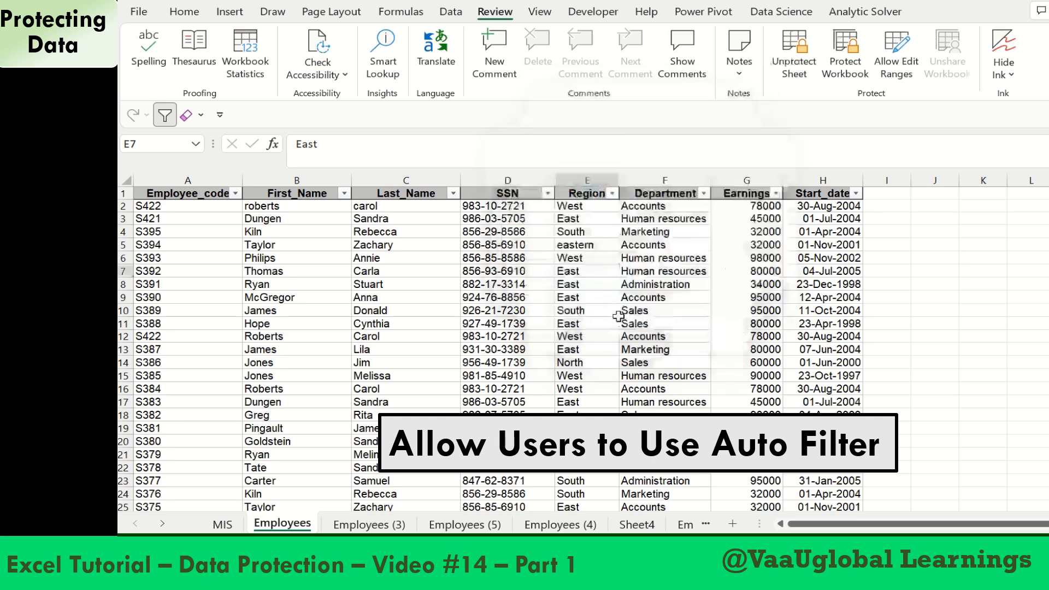
# Check that the SSN and Region filter lists open on the protected Employees sheet, leaving the data unfiltered
pyautogui.click(547, 194)
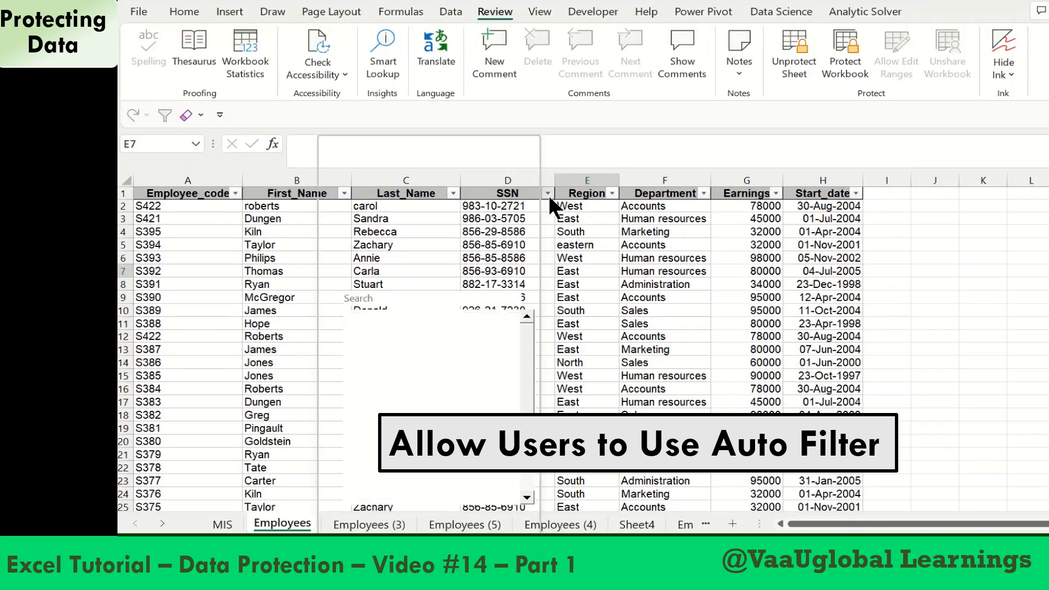
pyautogui.click(619, 257)
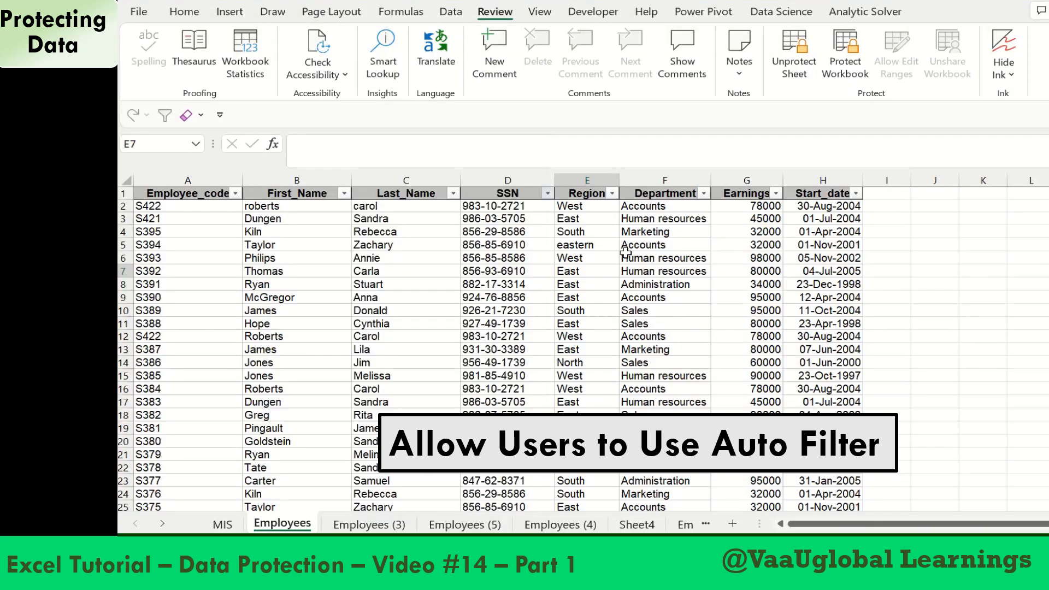
pyautogui.click(611, 194)
pyautogui.click(736, 307)
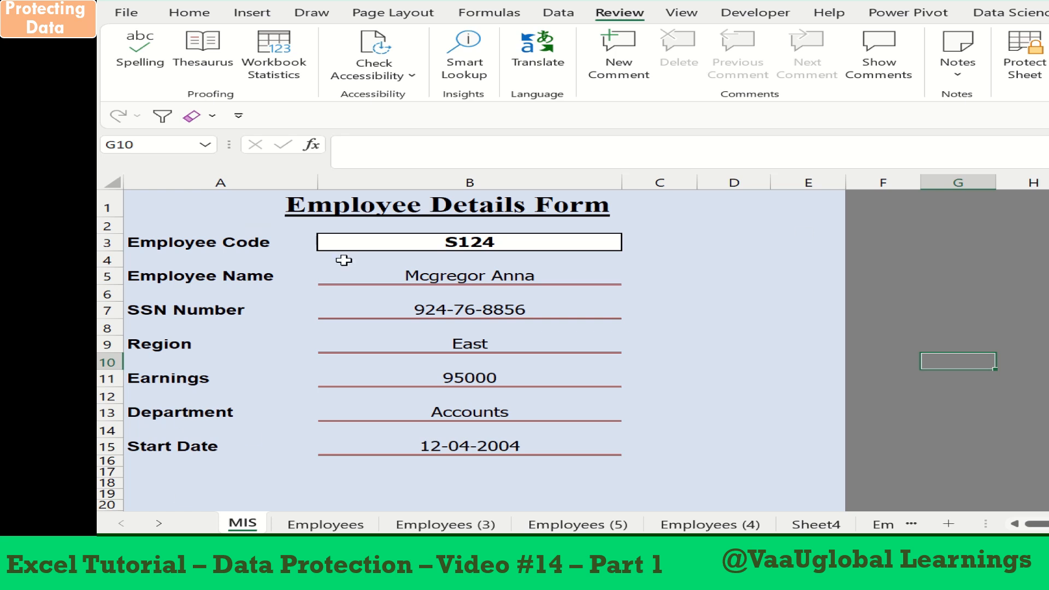
# Enter a different employee code in the Employee Details Form on the MIS sheet and inspect the Employee Name lookup formula
pyautogui.click(415, 242)
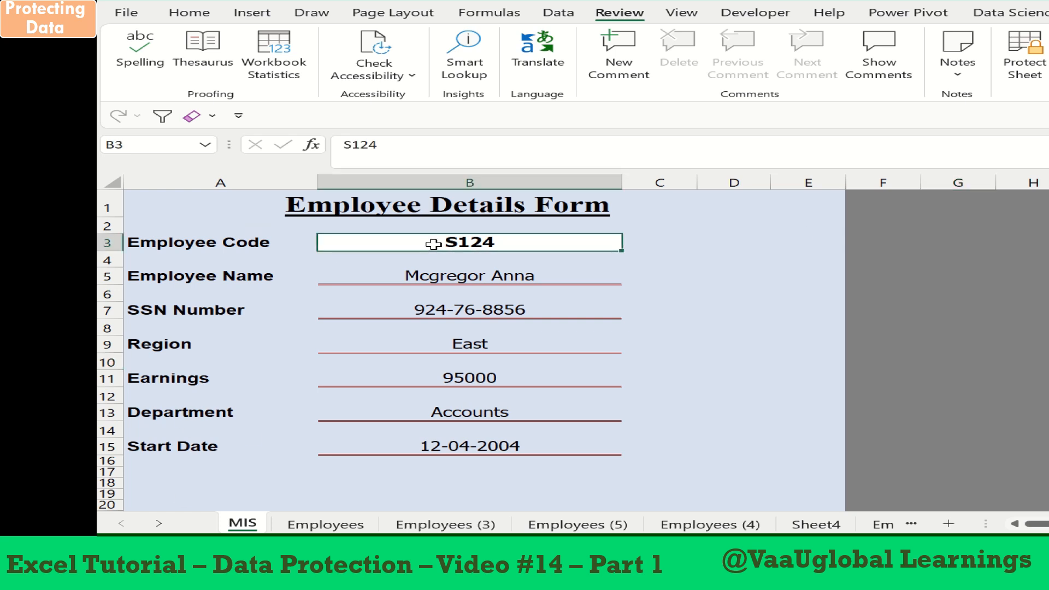
pyautogui.write('S123')
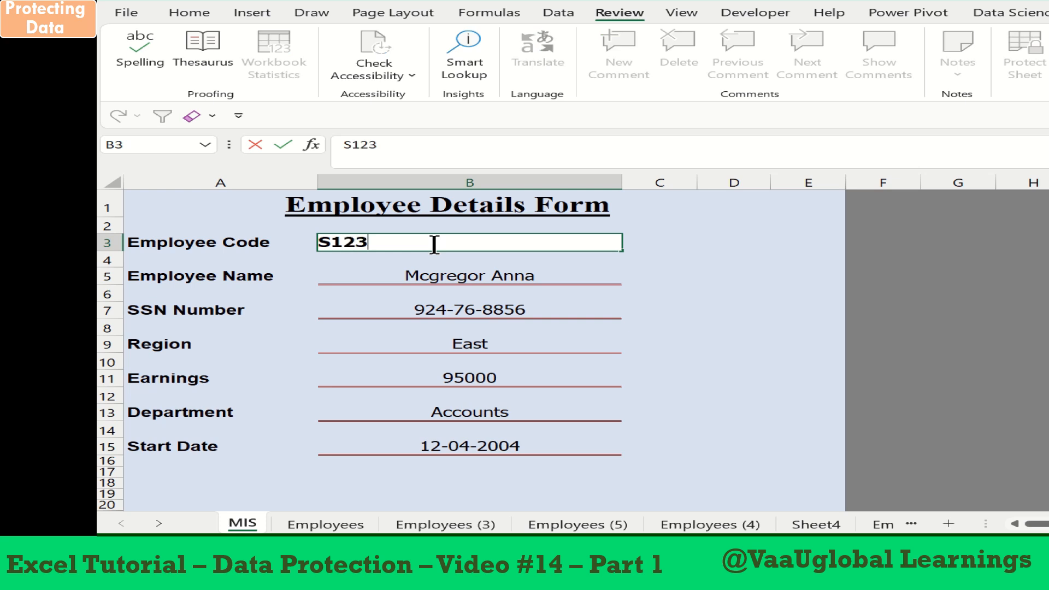
pyautogui.press('Return')
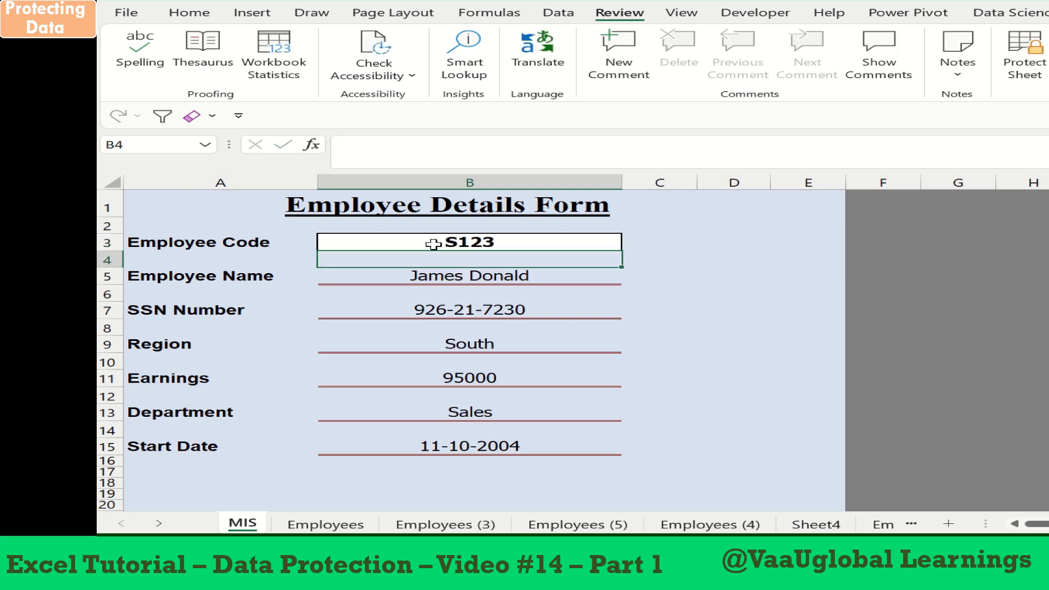
pyautogui.click(456, 278)
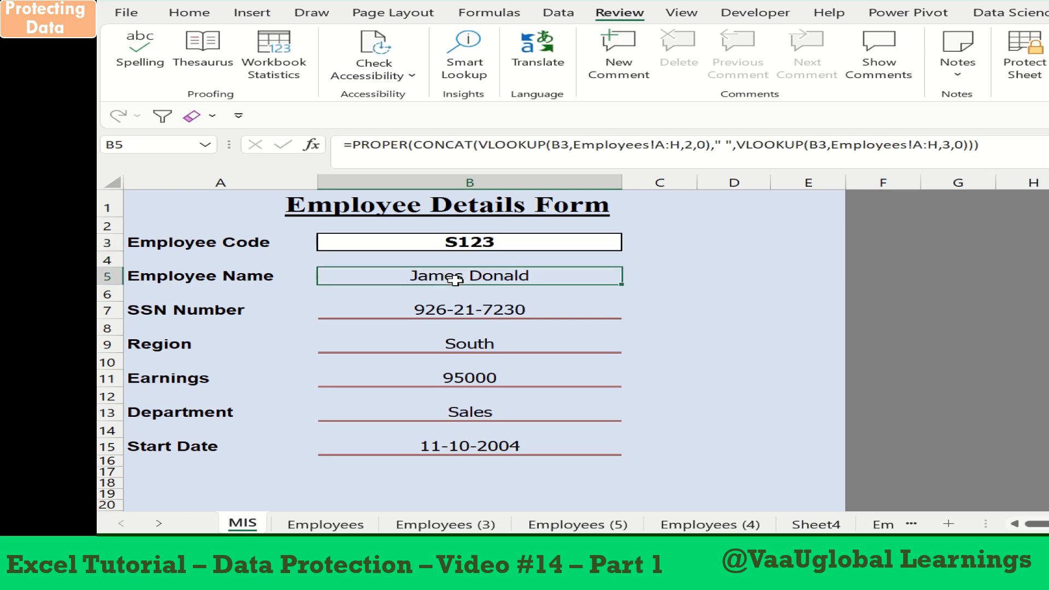